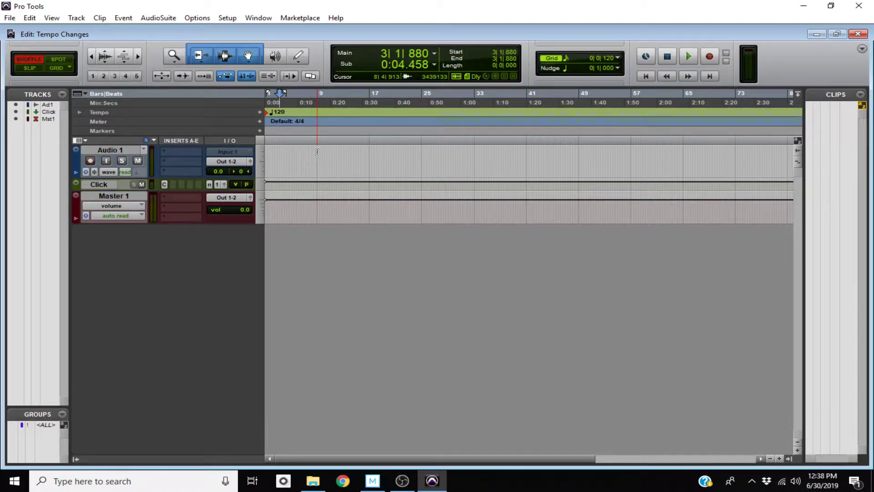
Return the playback position to the session start and show the Transport window.
{"action": "left_click", "coordinate": [645, 76]}
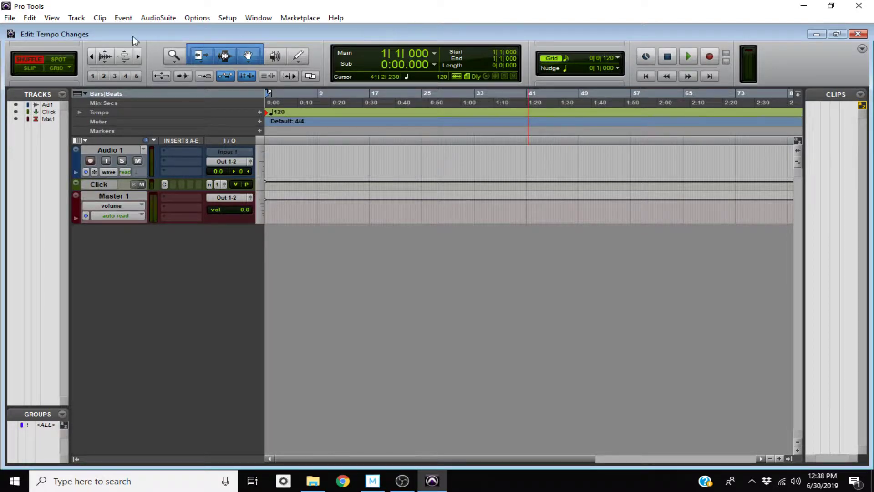
{"action": "left_click", "coordinate": [230, 19]}
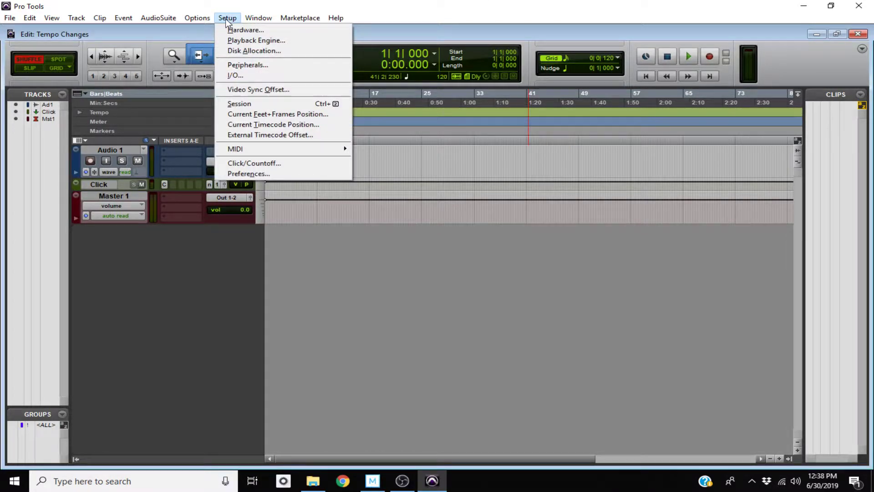
{"action": "mouse_move", "coordinate": [204, 21]}
{"action": "mouse_move", "coordinate": [258, 18]}
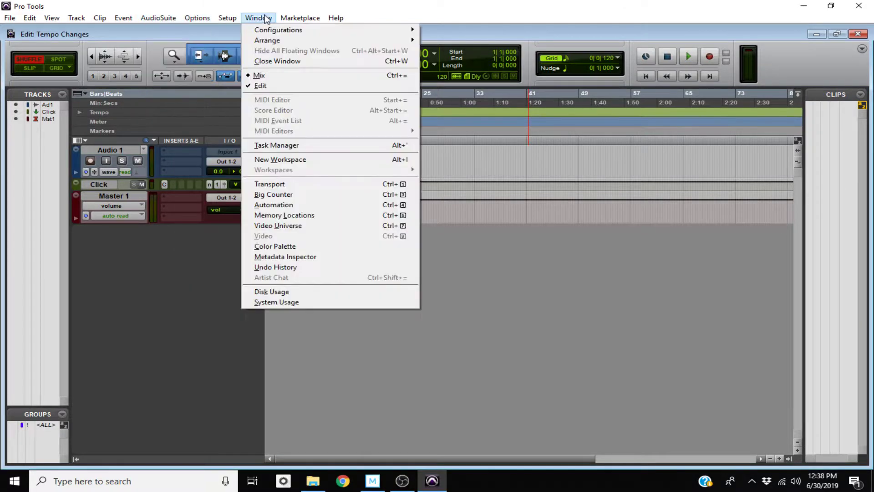
{"action": "left_click", "coordinate": [305, 184]}
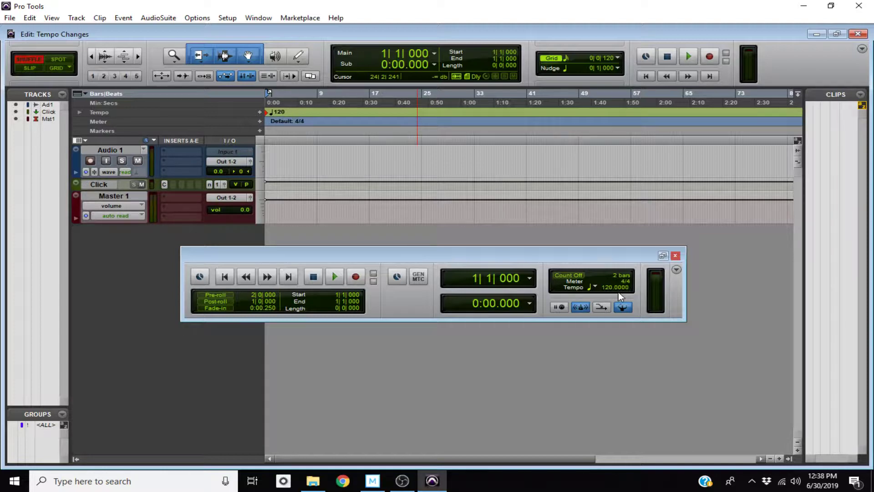
Play the click track from the session start to hear the current tempo, and stop playback.
{"action": "left_click", "coordinate": [689, 57]}
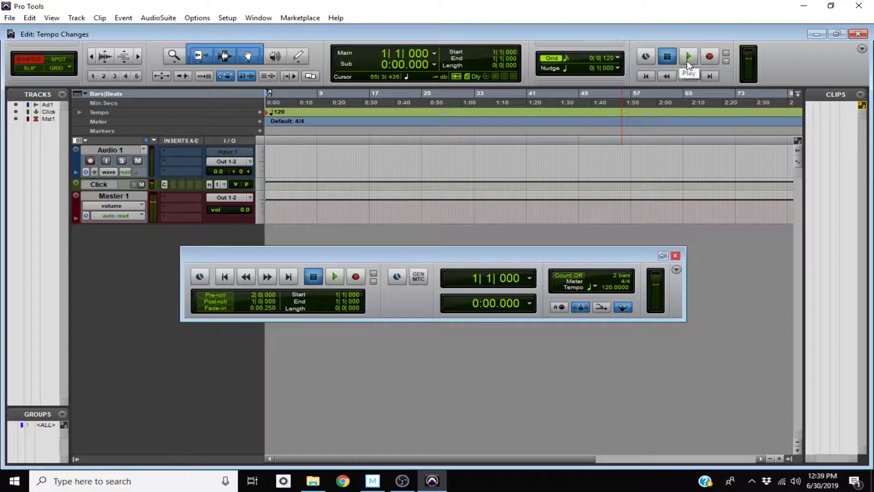
{"action": "left_click", "coordinate": [691, 59]}
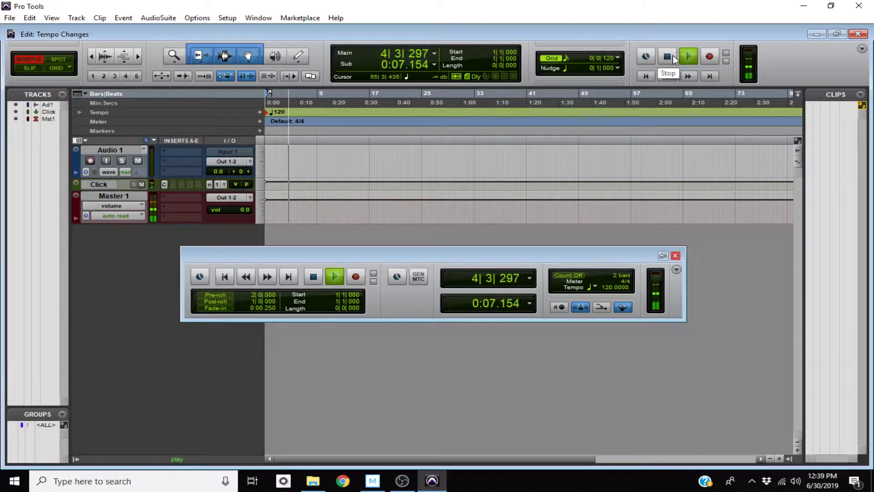
{"action": "left_click", "coordinate": [672, 56]}
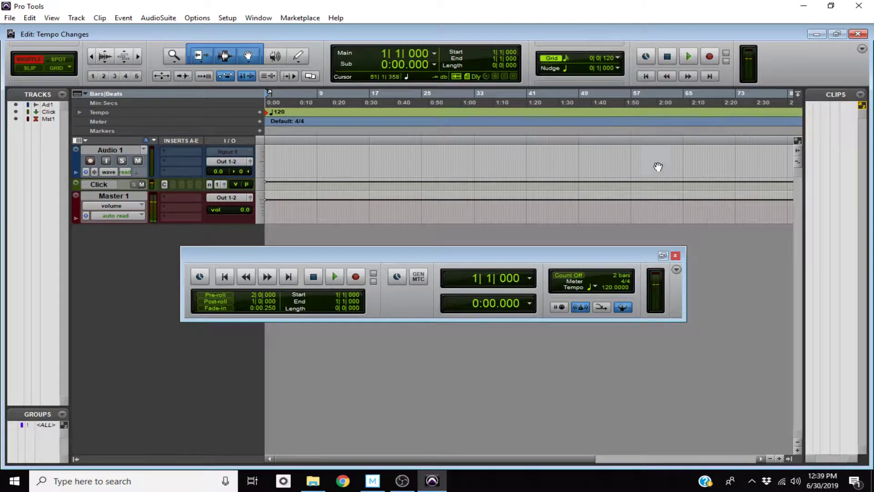
Set the session tempo to 109 BPM in the Transport window and audition the click.
{"action": "left_click", "coordinate": [609, 287]}
{"action": "type", "text": "103"}
{"action": "left_click", "coordinate": [335, 276]}
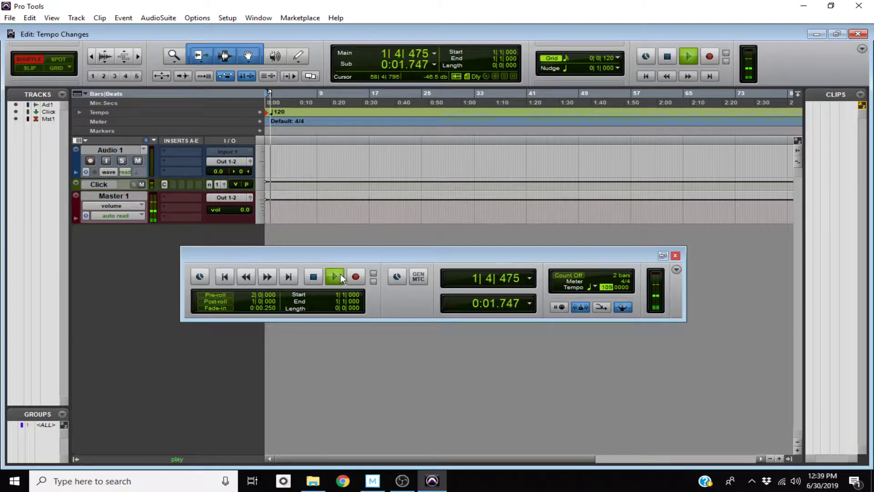
{"action": "left_click", "coordinate": [314, 277]}
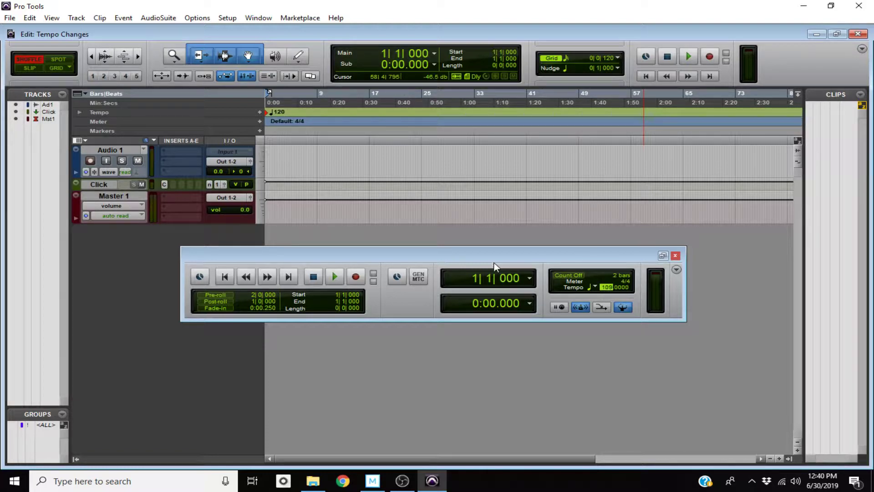
Move the Transport window below the tracks and place the edit cursor just before bar 41 on the Audio 1 track.
{"action": "left_click_drag", "start_coordinate": [494, 260], "coordinate": [578, 235]}
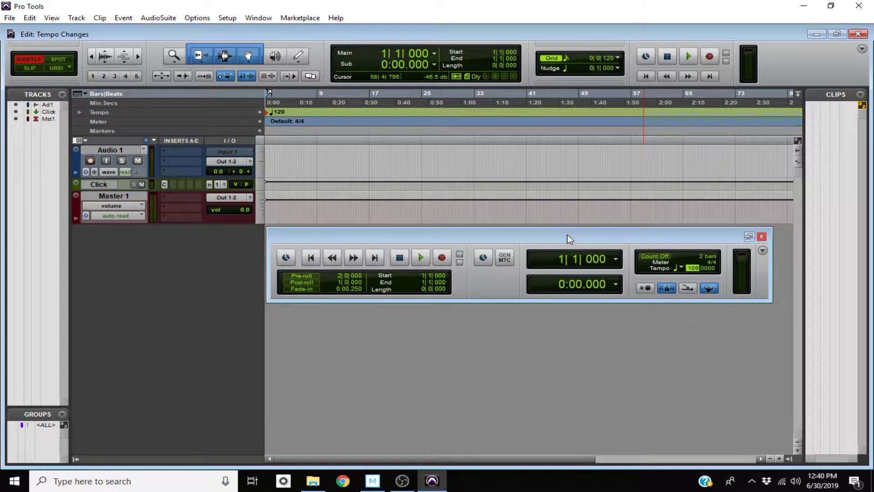
{"action": "left_click_drag", "start_coordinate": [498, 238], "coordinate": [492, 272]}
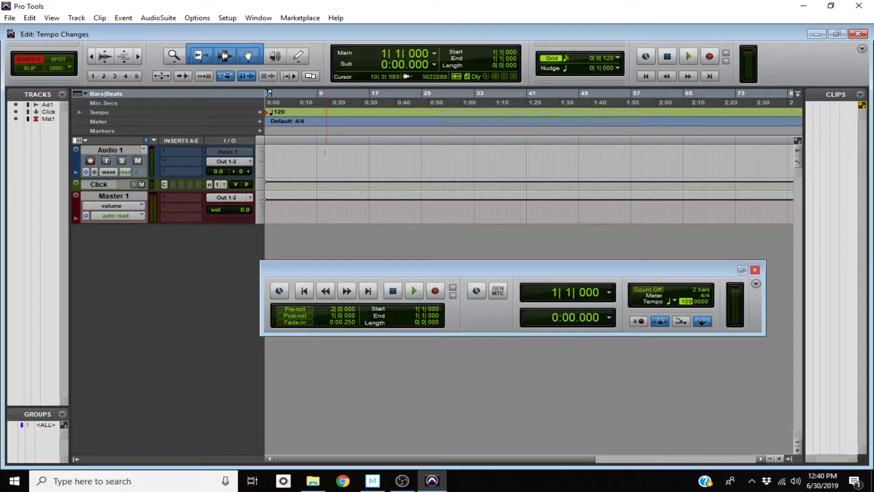
{"action": "left_click_drag", "start_coordinate": [272, 154], "coordinate": [526, 171]}
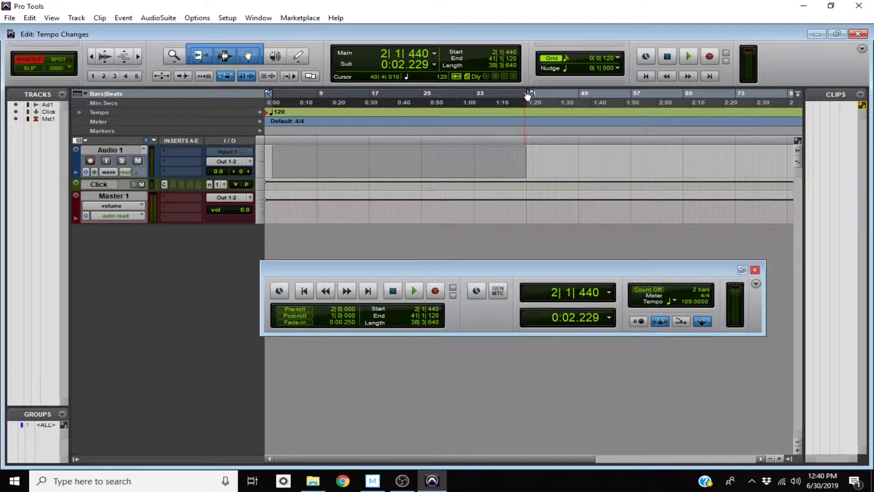
{"action": "left_click", "coordinate": [526, 153]}
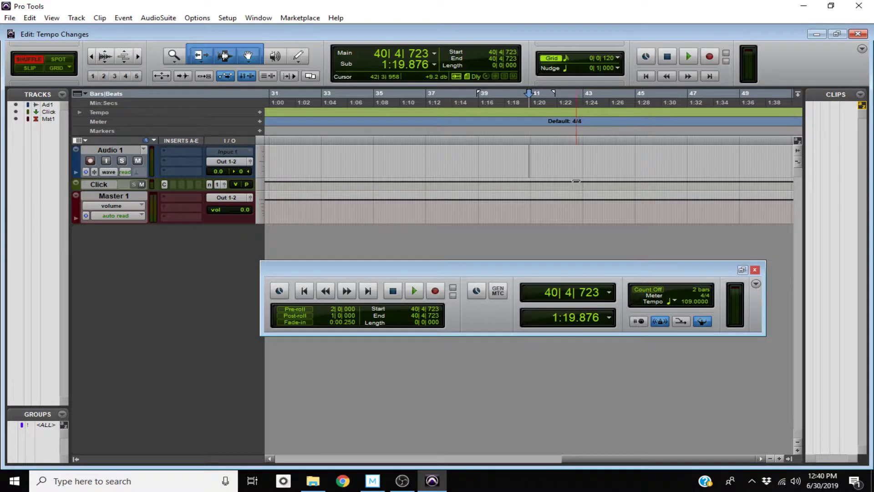
Add a tempo change to 240 BPM at location 41|1|000 on the Tempo ruler.
{"action": "key", "text": "ctrl+bracketleft"}
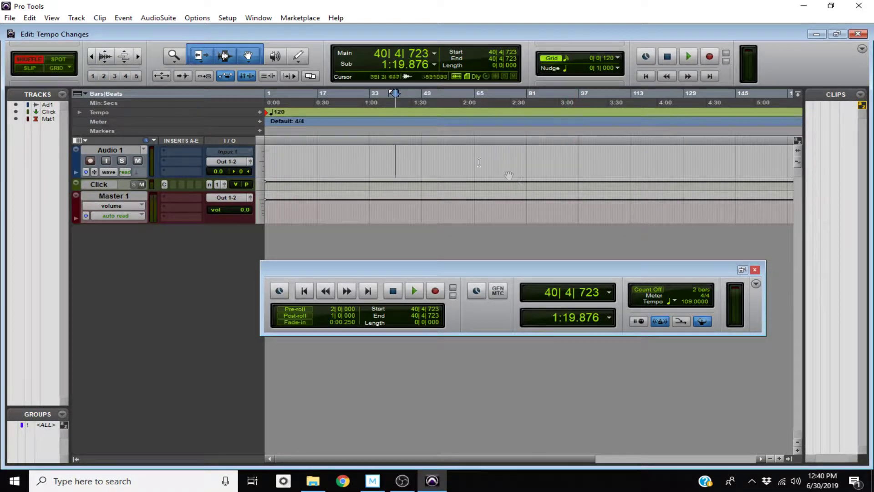
{"action": "key", "text": "ctrl+bracketleft"}
{"action": "key", "text": "ctrl+bracketright"}
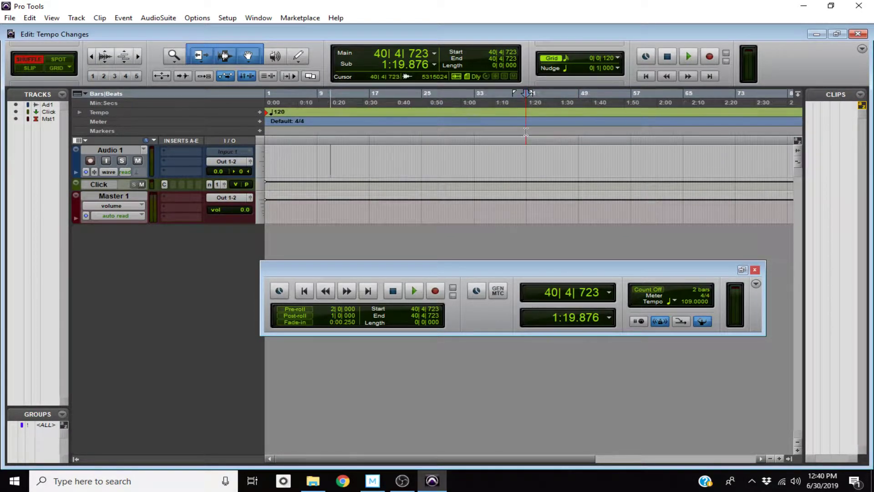
{"action": "key", "text": "ctrl+bracketright"}
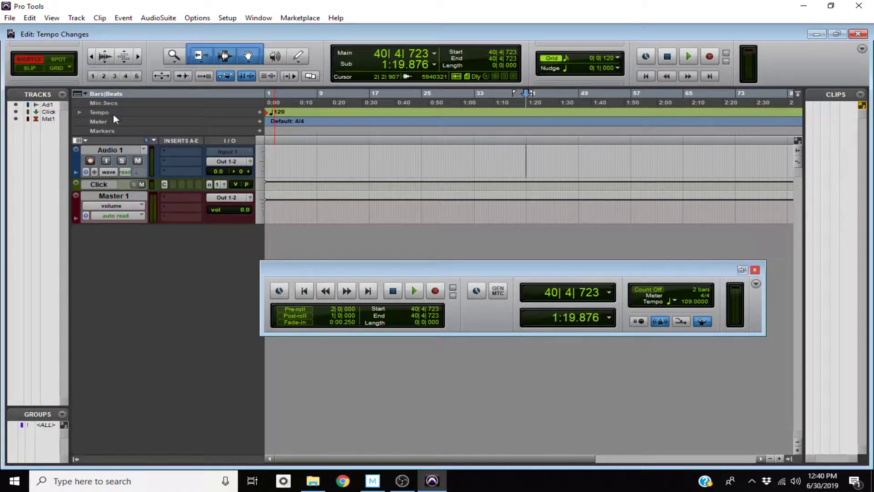
{"action": "left_click", "coordinate": [260, 112]}
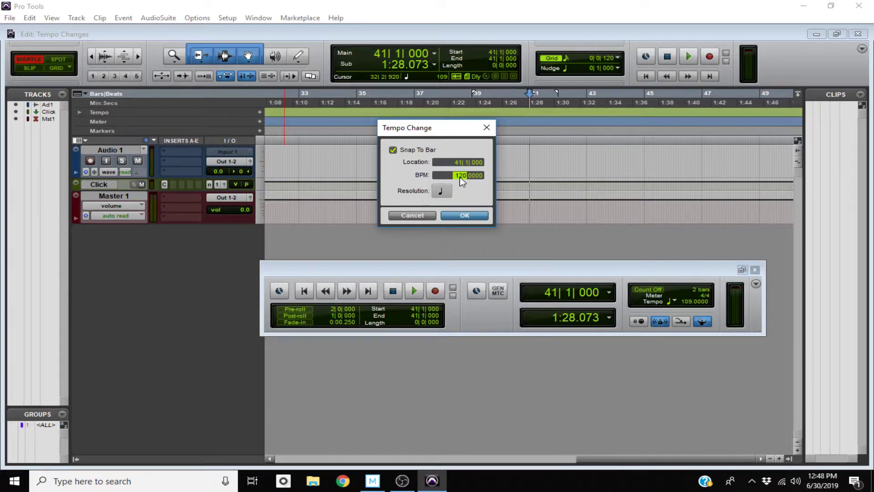
{"action": "left_click", "coordinate": [477, 216]}
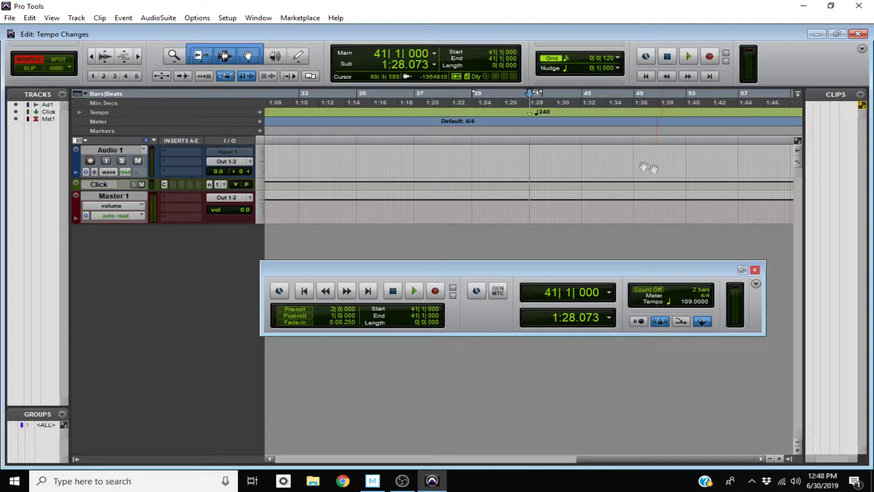
Play from bar 39 through the 240 BPM tempo change to hear the click speed up, and stop playback.
{"action": "left_click", "coordinate": [495, 97]}
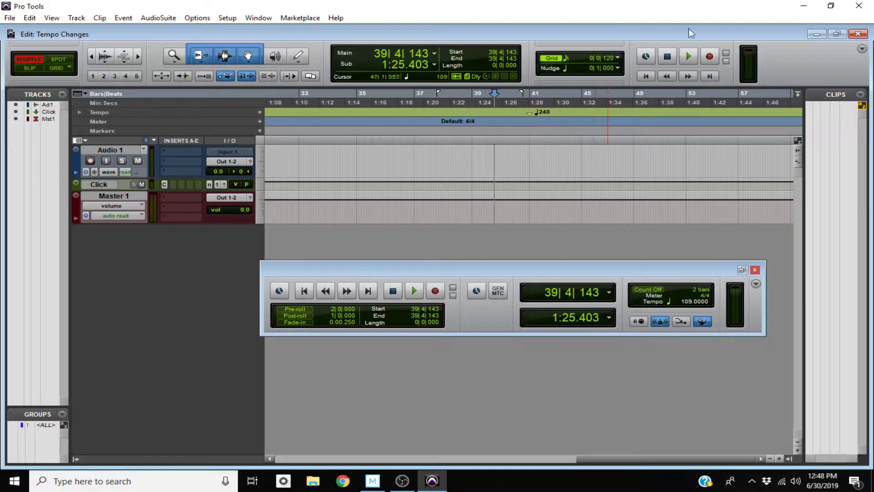
{"action": "left_click", "coordinate": [693, 60]}
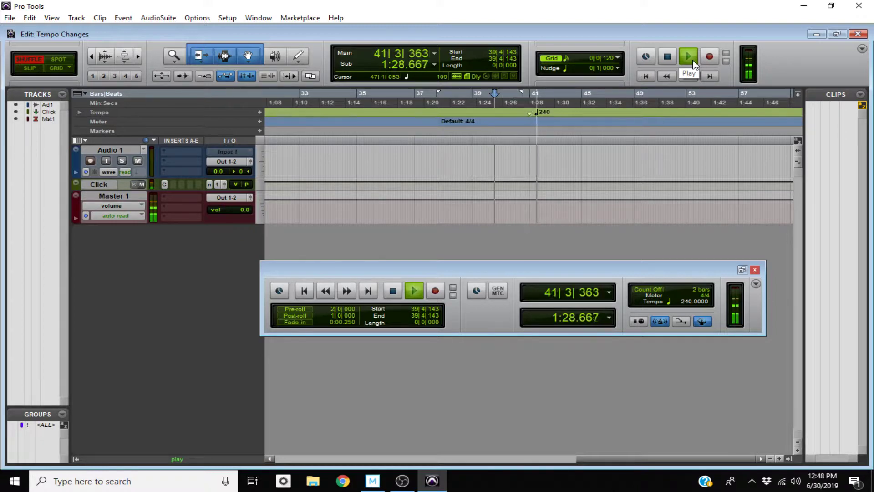
{"action": "left_click", "coordinate": [668, 56]}
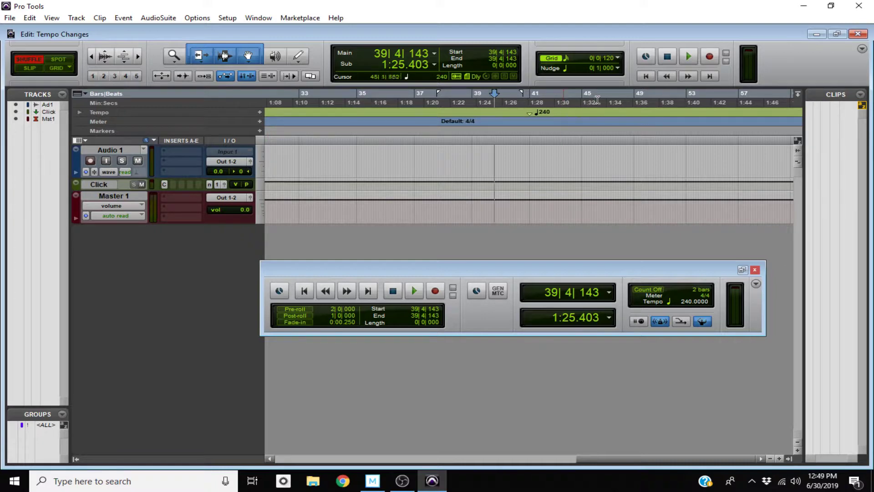
Add a second tempo change to 80 BPM at bar 44 on the Tempo ruler.
{"action": "left_click", "coordinate": [570, 96]}
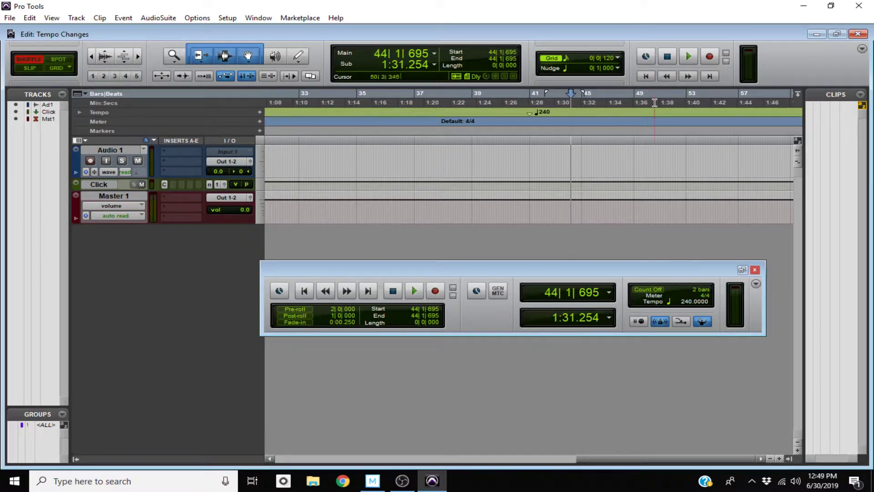
{"action": "left_click", "coordinate": [554, 93]}
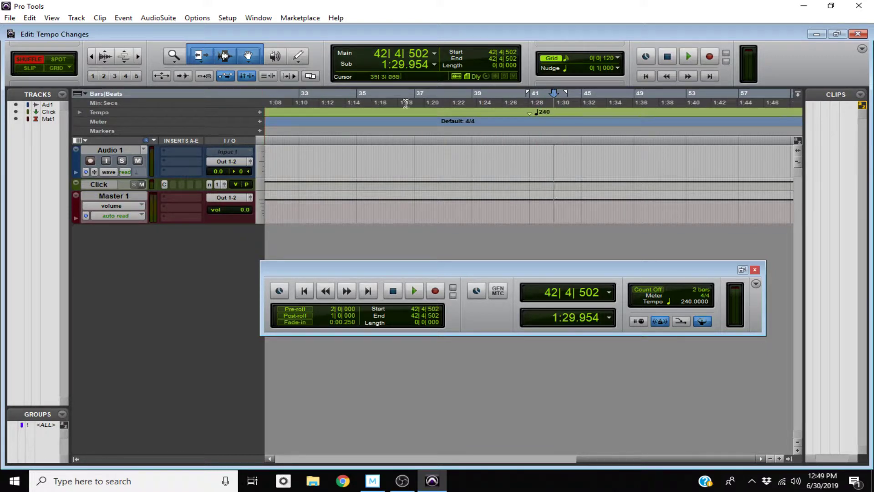
{"action": "left_click", "coordinate": [574, 94]}
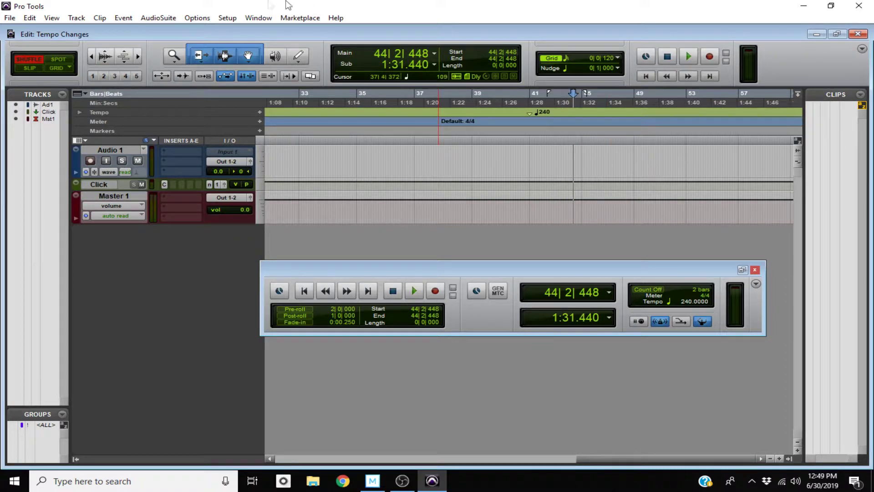
{"action": "left_click", "coordinate": [260, 113]}
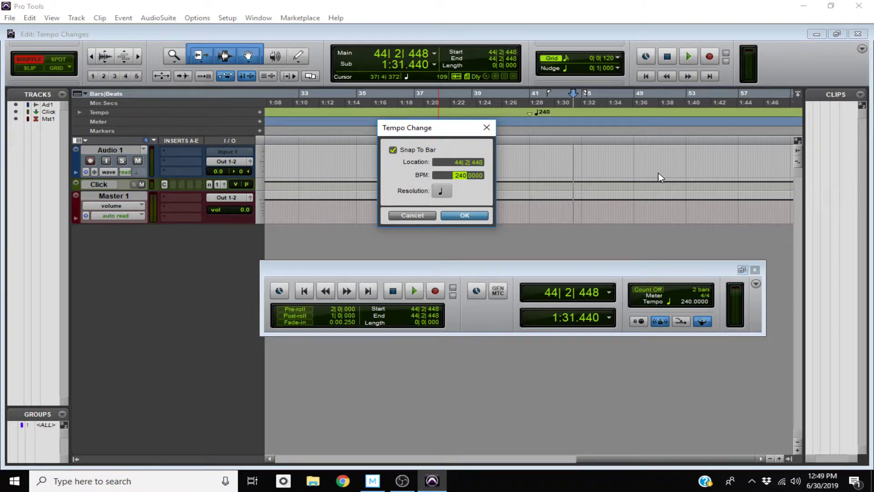
{"action": "type", "text": "80"}
{"action": "left_click", "coordinate": [475, 215]}
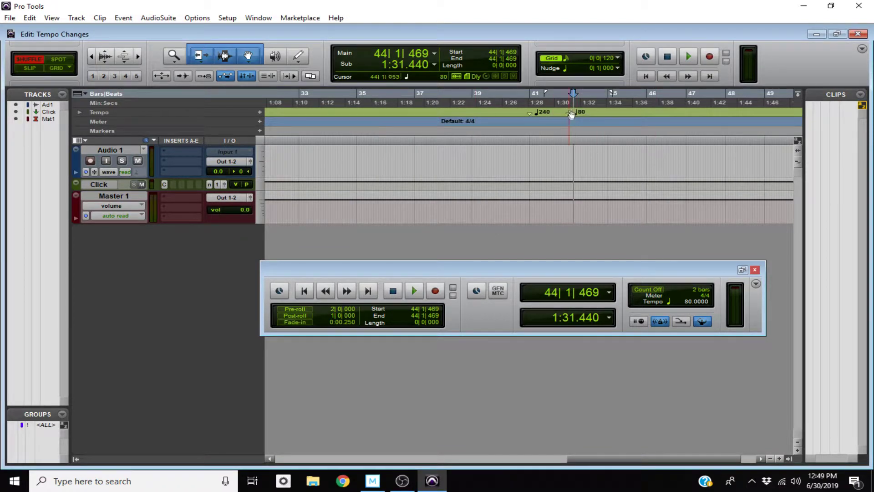
Play from bar 40 through the 240 and 80 BPM tempo changes to check the click, and stop playback.
{"action": "left_click", "coordinate": [494, 94]}
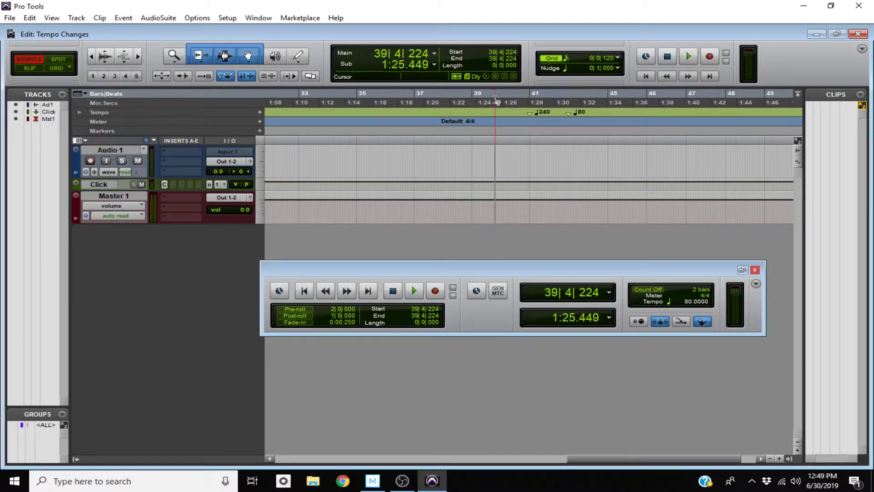
{"action": "left_click_drag", "start_coordinate": [604, 462], "coordinate": [296, 460]}
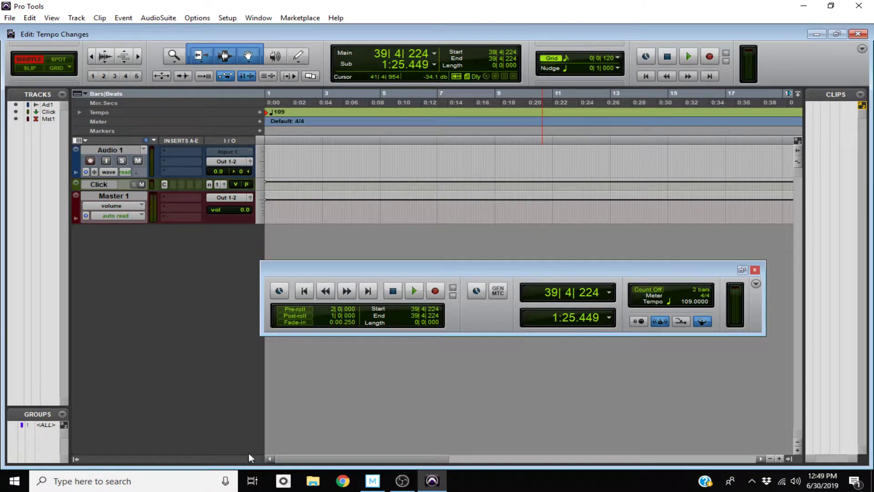
{"action": "left_click_drag", "start_coordinate": [410, 461], "coordinate": [686, 471]}
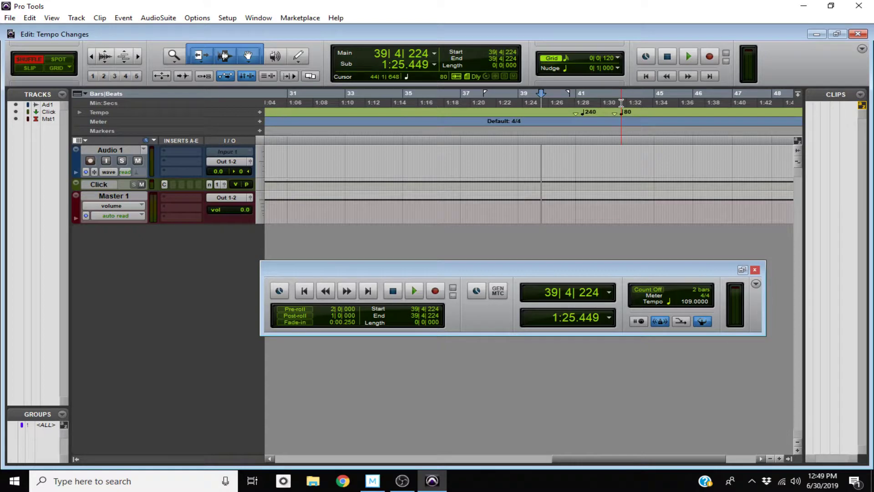
{"action": "left_click", "coordinate": [562, 97]}
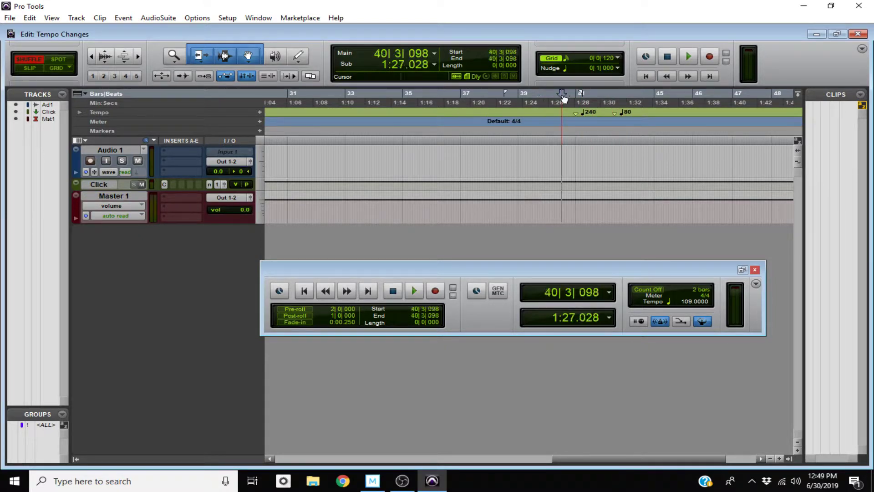
{"action": "left_click", "coordinate": [414, 291]}
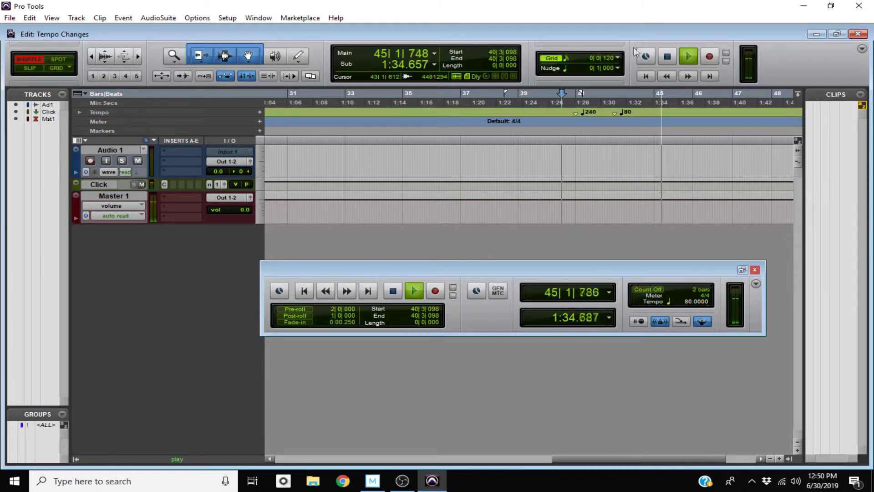
{"action": "left_click", "coordinate": [667, 59]}
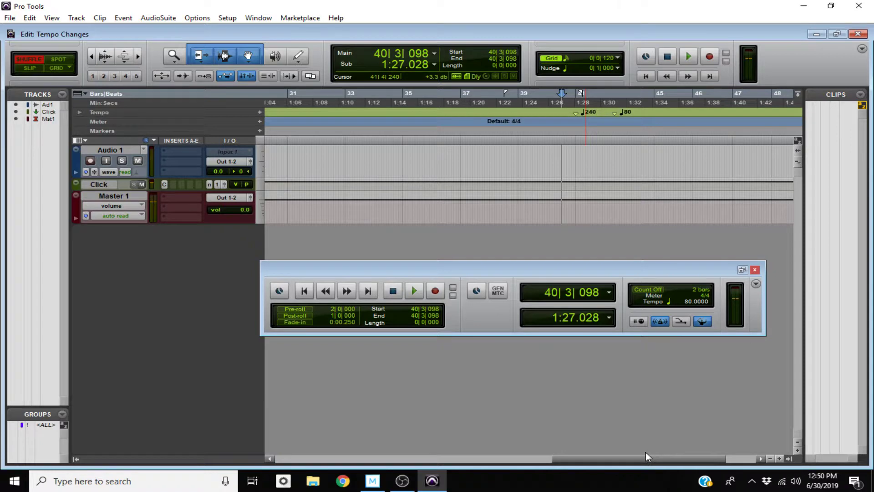
Show the list of timebase and conductor rulers that can be displayed in the Edit window.
{"action": "left_click_drag", "start_coordinate": [647, 456], "coordinate": [678, 457]}
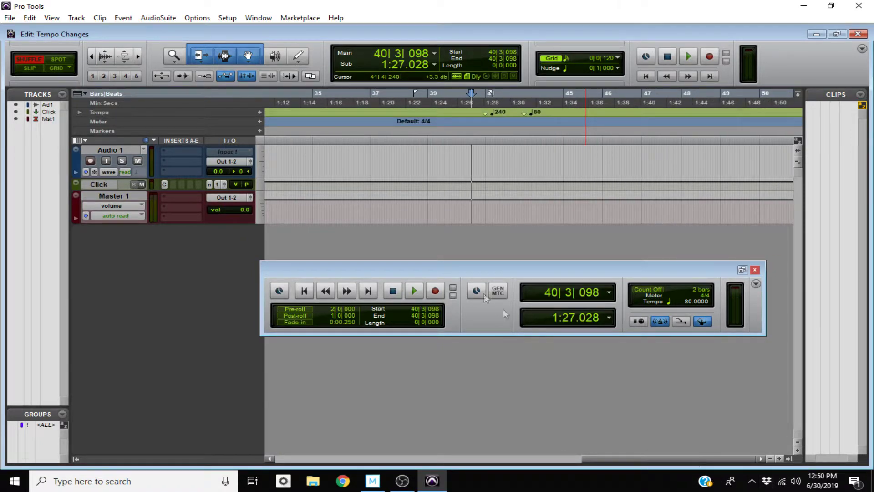
{"action": "left_click_drag", "start_coordinate": [632, 459], "coordinate": [350, 422]}
{"action": "left_click", "coordinate": [107, 94]}
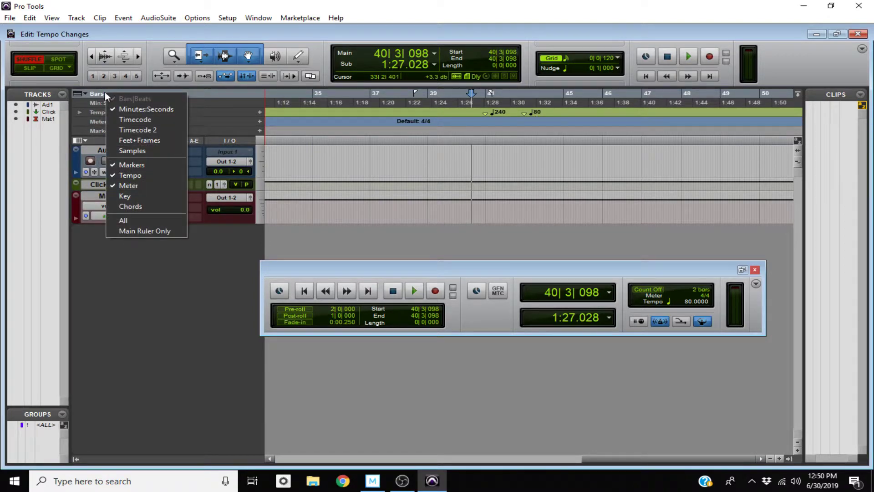
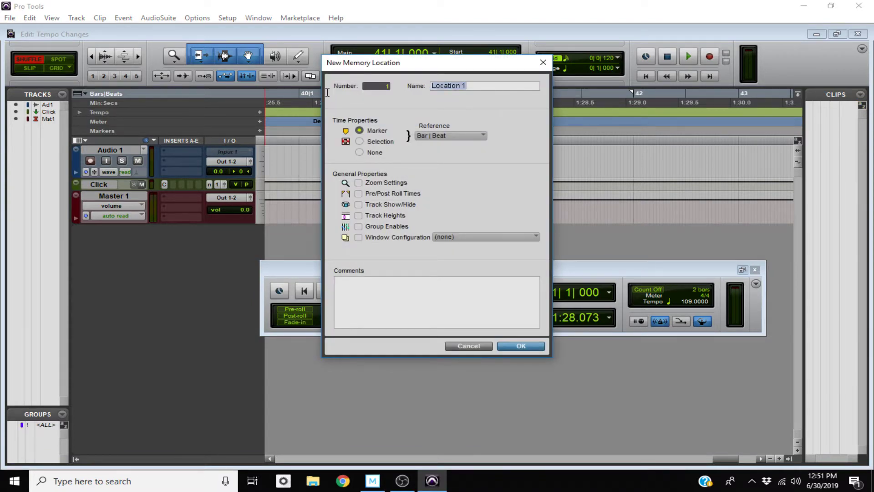
Name the new memory location Instrumental and create it as a Bar|Beat marker at bar 41.
{"action": "type", "text": "Ind"}
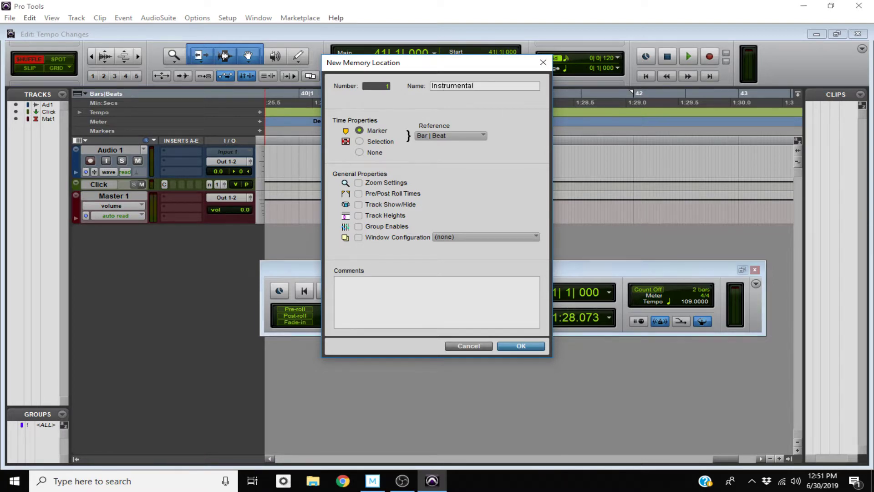
{"action": "key", "text": "Return"}
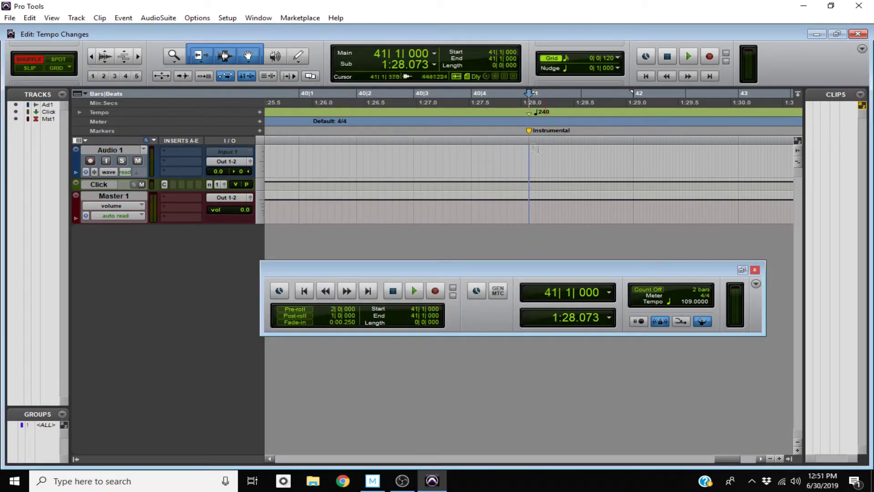
Examine at several zoom levels how the Instrumental marker lines up with the 240 and 80 BPM tempo changes on the timeline.
{"action": "key", "text": "ctrl+bracketleft"}
{"action": "key", "text": "ctrl+bracketleft"}
{"action": "key", "text": "ctrl+bracketleft"}
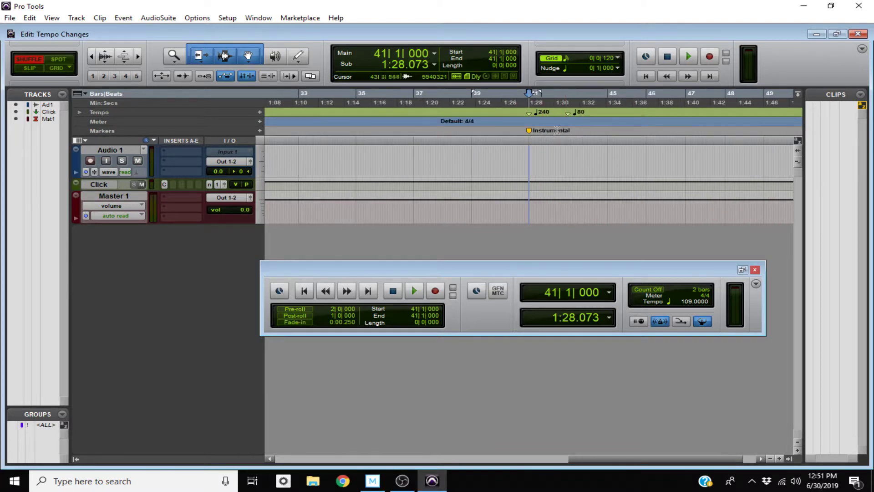
{"action": "key", "text": "ctrl+bracketleft"}
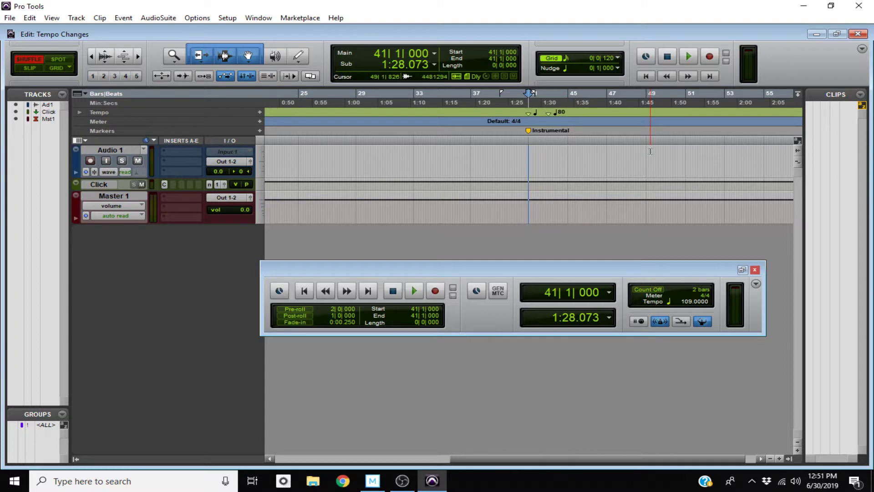
{"action": "key", "text": "ctrl+bracketright"}
{"action": "key", "text": "ctrl+bracketright"}
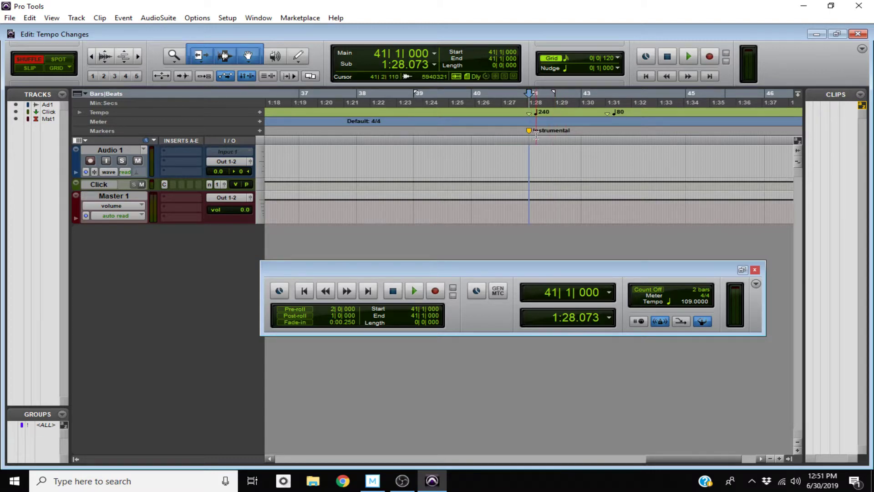
{"action": "key", "text": "ctrl+bracketleft"}
{"action": "key", "text": "ctrl+bracketleft"}
{"action": "key", "text": "ctrl+bracketleft"}
{"action": "key", "text": "ctrl+bracketleft"}
{"action": "key", "text": "ctrl+bracketleft"}
{"action": "key", "text": "ctrl+bracketright"}
{"action": "key", "text": "ctrl+bracketright"}
{"action": "key", "text": "ctrl+bracketright"}
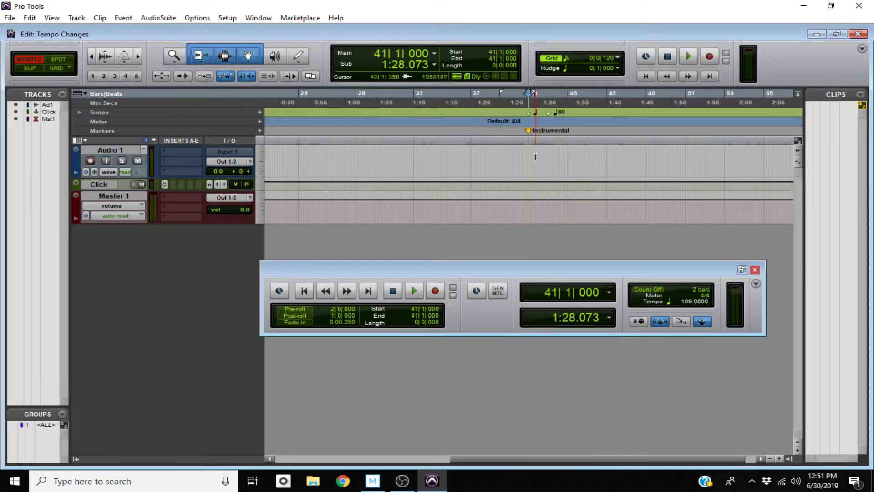
{"action": "key", "text": "ctrl+bracketleft"}
{"action": "key", "text": "ctrl+bracketleft"}
{"action": "key", "text": "ctrl+bracketleft"}
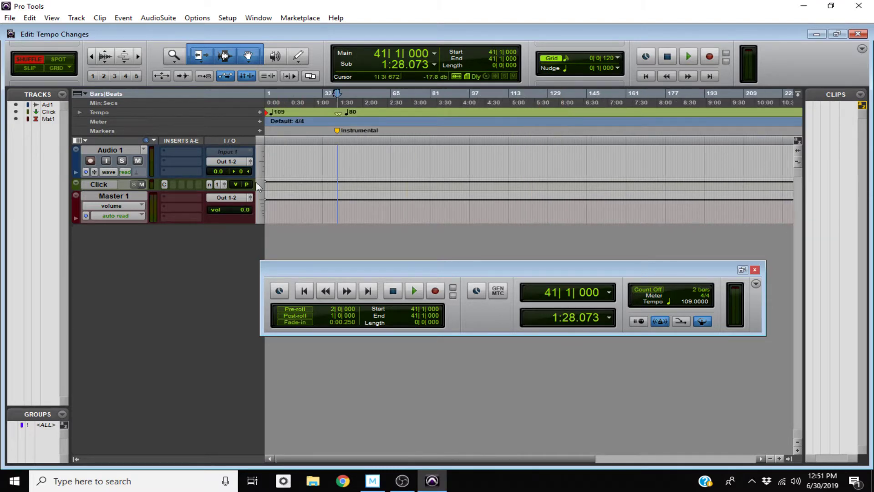
{"action": "key", "text": "ctrl+bracketright"}
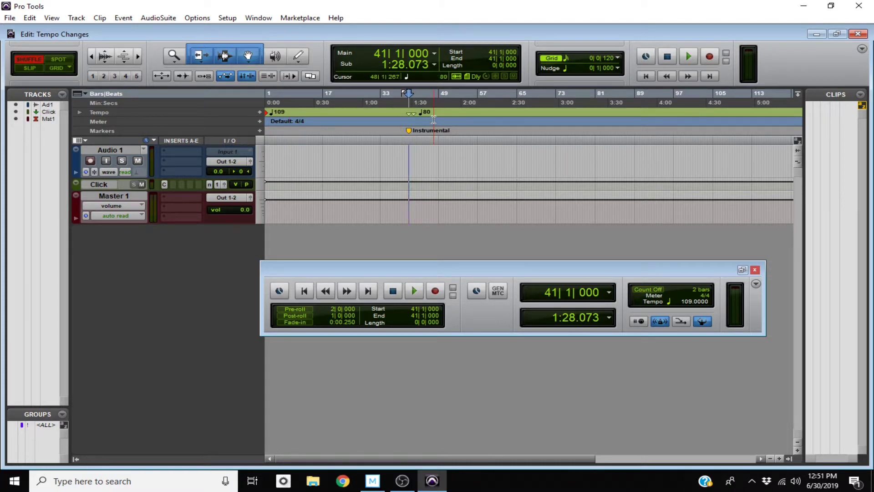
{"action": "key", "text": "ctrl+bracketright"}
{"action": "key", "text": "ctrl+bracketright"}
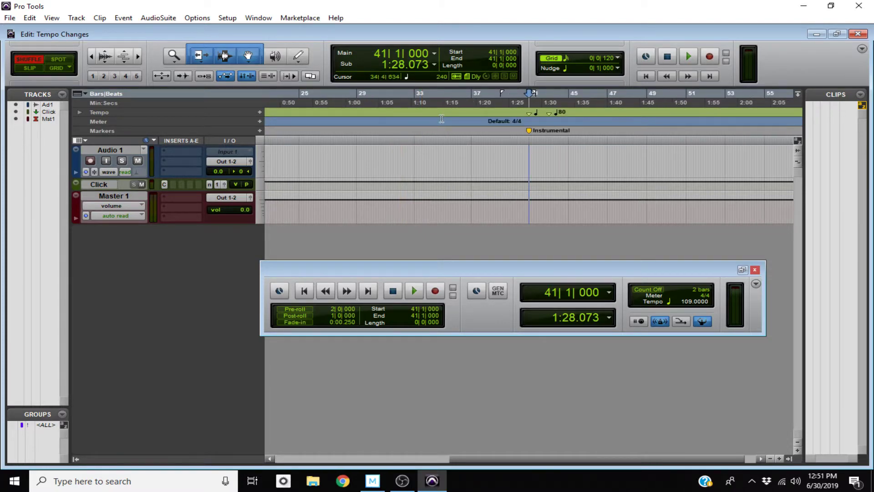
{"action": "key", "text": "ctrl+bracketright"}
{"action": "key", "text": "ctrl+bracketright"}
{"action": "key", "text": "ctrl+bracketright"}
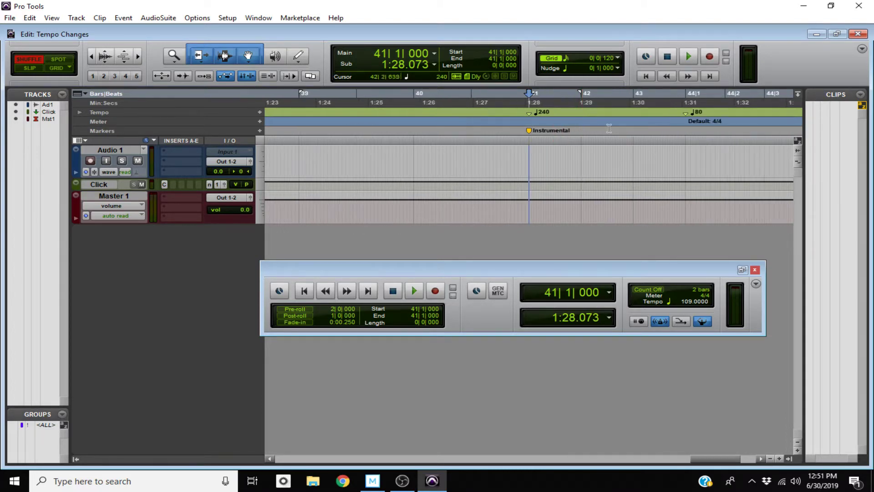
{"action": "key", "text": "ctrl+bracketleft"}
{"action": "key", "text": "ctrl+bracketleft"}
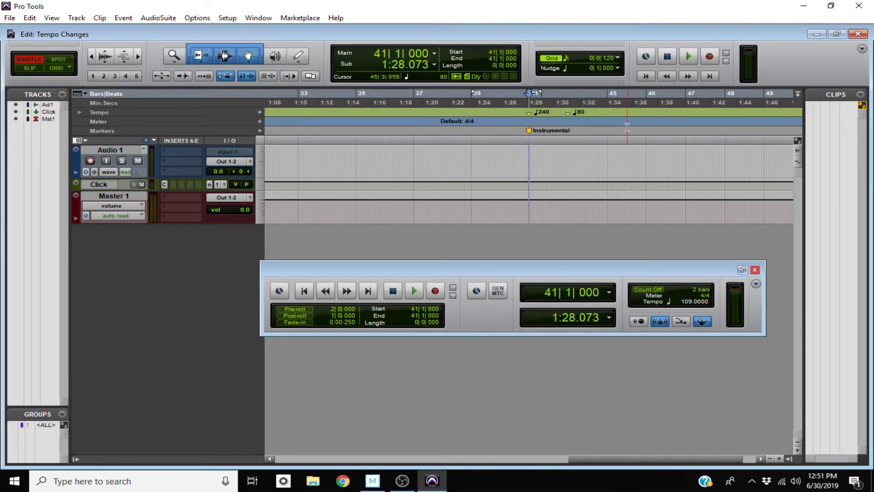
{"action": "key", "text": "ctrl+bracketleft"}
{"action": "key", "text": "ctrl+bracketleft"}
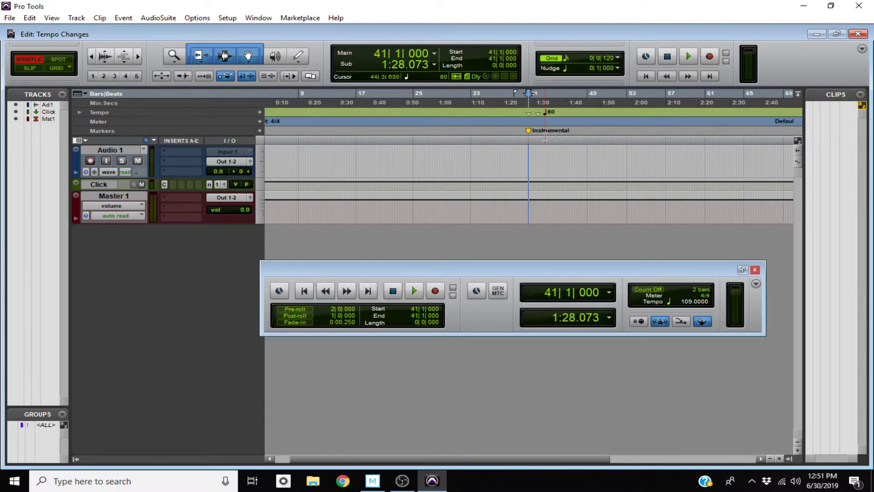
{"action": "key", "text": "ctrl+bracketright"}
{"action": "key", "text": "ctrl+bracketright"}
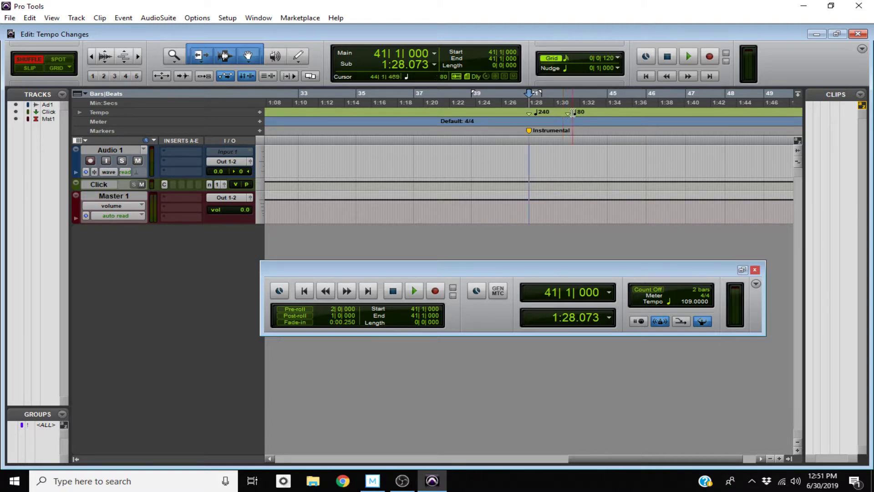
{"action": "scroll", "coordinate": [572, 118], "scroll_direction": "down", "scroll_amount": 3}
{"action": "scroll", "coordinate": [570, 119], "scroll_direction": "up", "scroll_amount": 3}
{"action": "scroll", "coordinate": [568, 121], "scroll_direction": "down", "scroll_amount": 3}
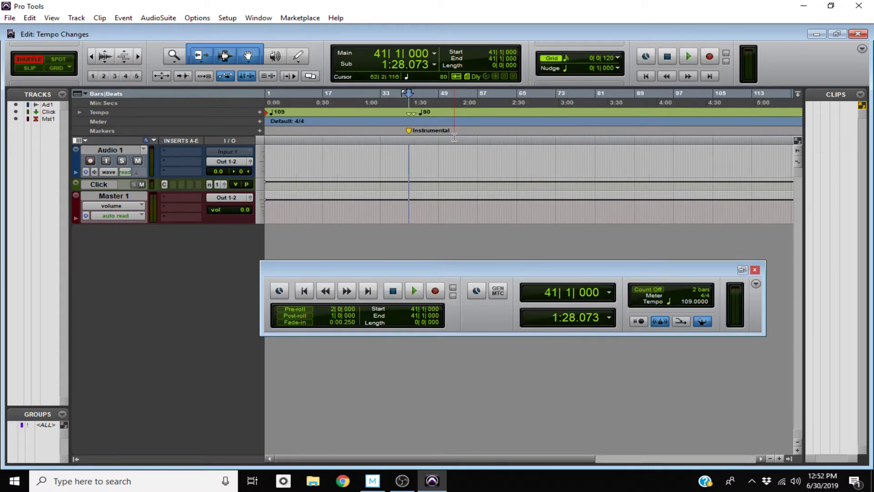
{"action": "scroll", "coordinate": [564, 123], "scroll_direction": "up", "scroll_amount": 3}
{"action": "scroll", "coordinate": [546, 127], "scroll_direction": "down", "scroll_amount": 2}
{"action": "scroll", "coordinate": [564, 122], "scroll_direction": "up", "scroll_amount": 3}
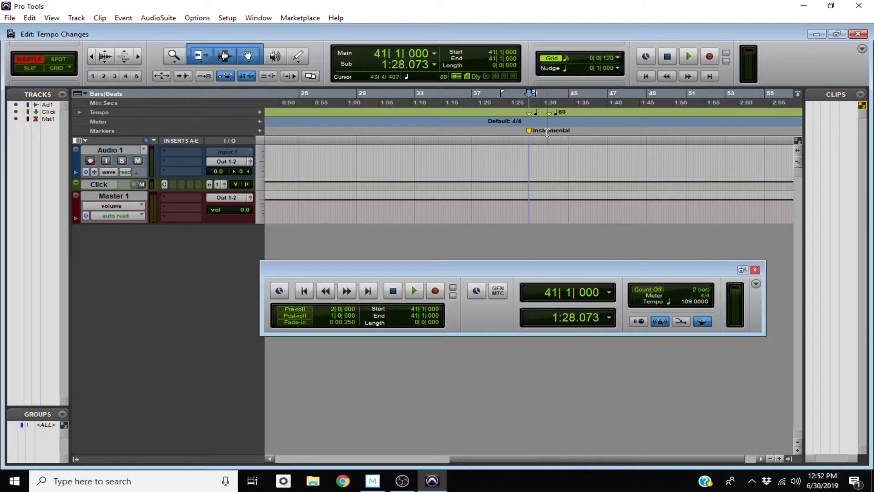
{"action": "scroll", "coordinate": [569, 119], "scroll_direction": "down", "scroll_amount": 3}
{"action": "scroll", "coordinate": [468, 119], "scroll_direction": "up", "scroll_amount": 3}
{"action": "scroll", "coordinate": [573, 137], "scroll_direction": "up", "scroll_amount": 2}
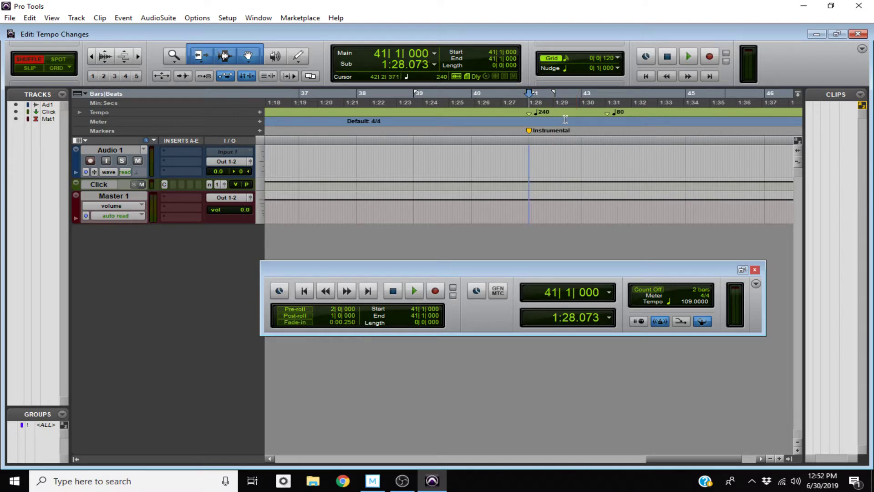
Add a marker named Solo at the 80 BPM tempo change, with the edit cursor at 44|1|083.
{"action": "left_click", "coordinate": [606, 98]}
{"action": "left_click", "coordinate": [610, 97]}
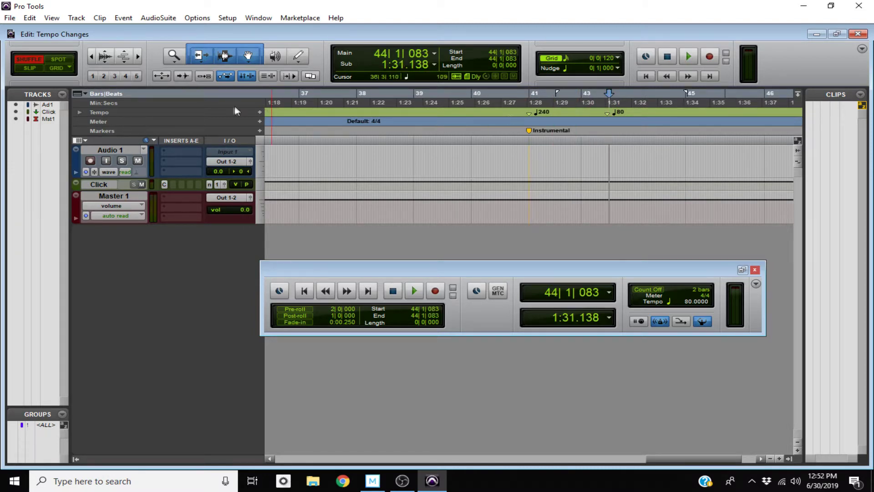
{"action": "left_click", "coordinate": [260, 131]}
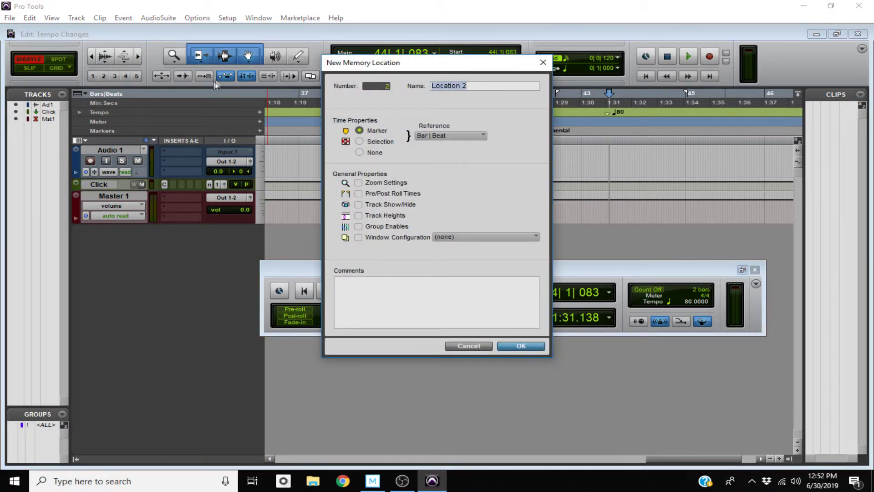
{"action": "type", "text": "Solo"}
{"action": "key", "text": "Return"}
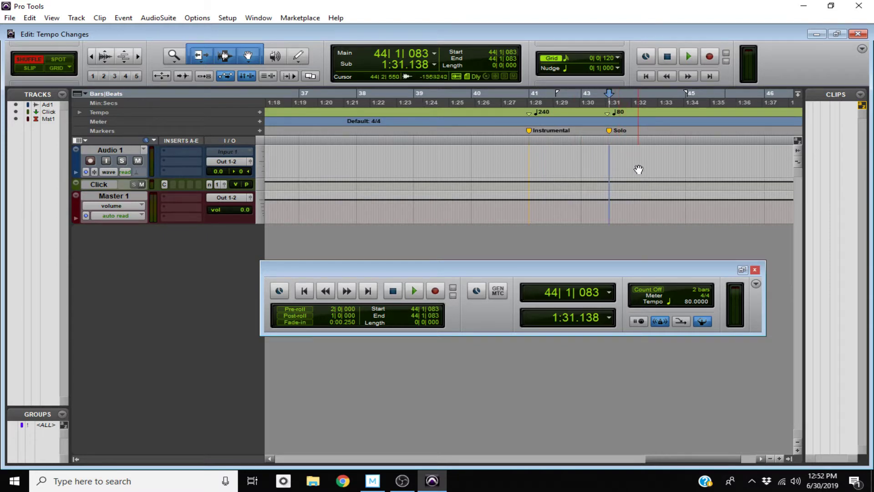
{"action": "key", "text": "ctrl+bracketleft"}
{"action": "key", "text": "ctrl+bracketleft"}
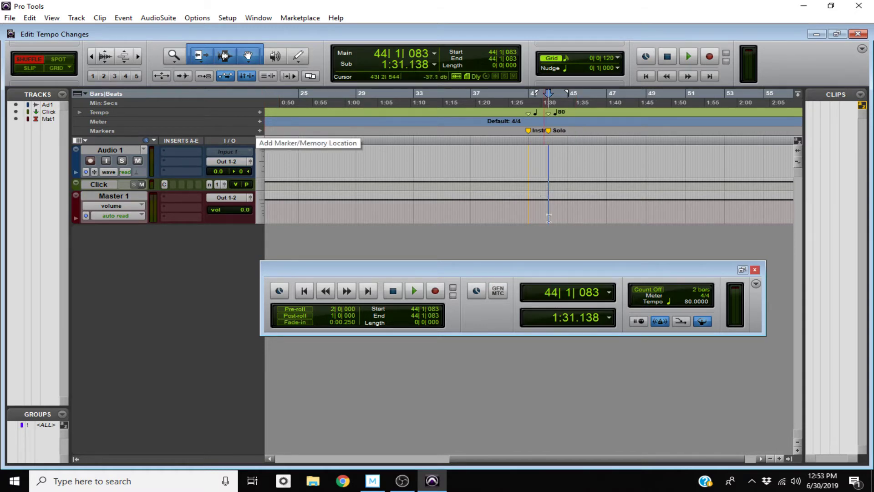
{"action": "left_click_drag", "start_coordinate": [533, 459], "coordinate": [352, 409]}
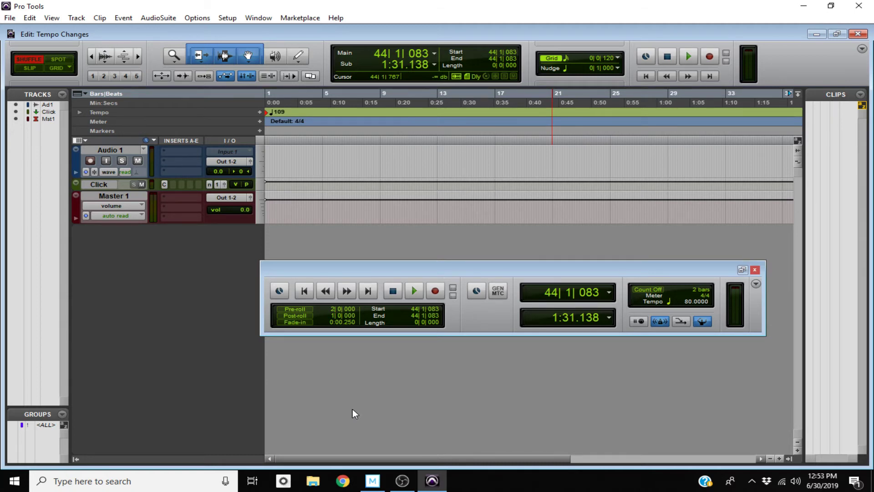
{"action": "scroll", "coordinate": [448, 132], "scroll_direction": "right", "scroll_amount": 10}
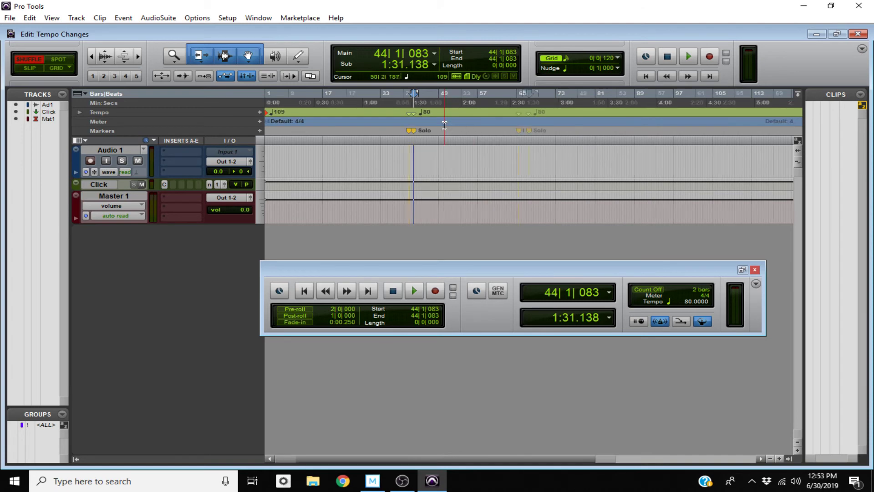
{"action": "key", "text": "alt"}
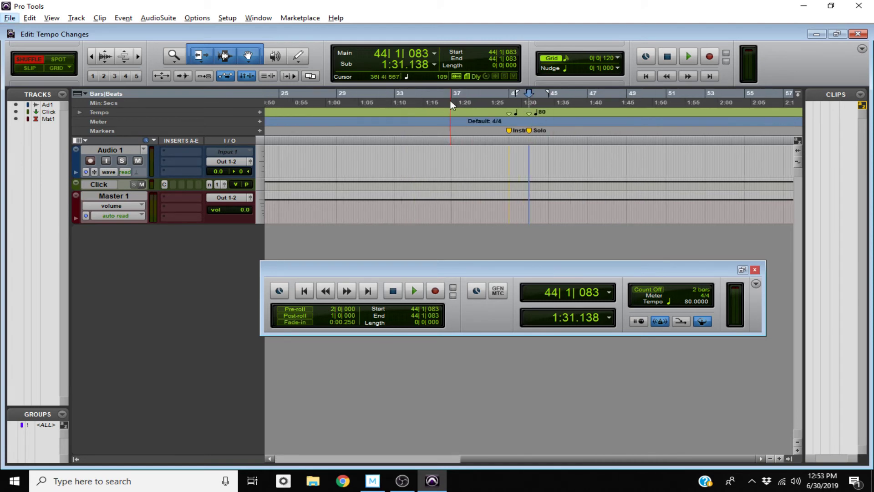